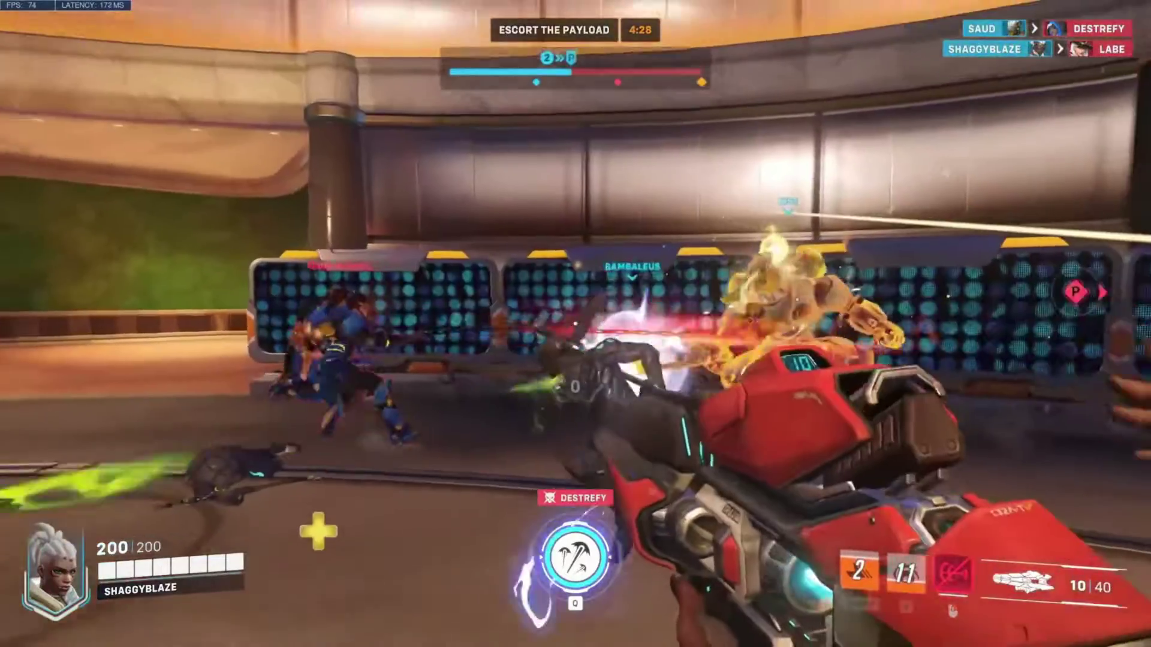
Step: Trigger the hero's ultimate ability as the Overwatch 2 clip plays out
key("q")
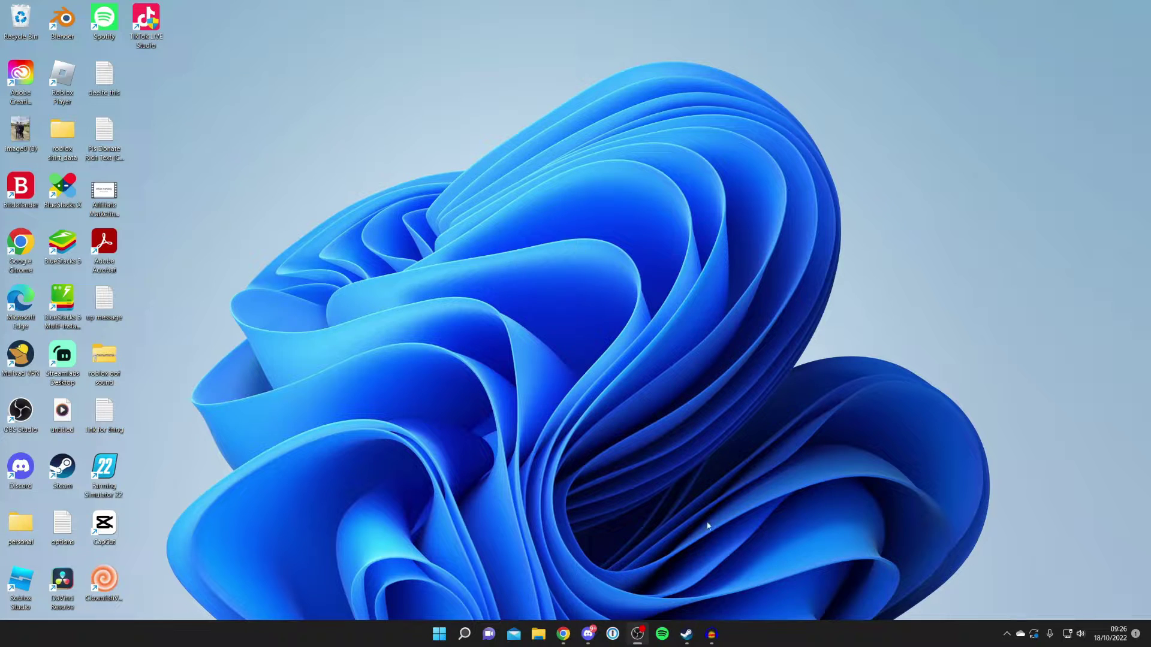
Step: Review Steam's 63 'overwatch' store results, then close the Steam window
left_click(689, 637)
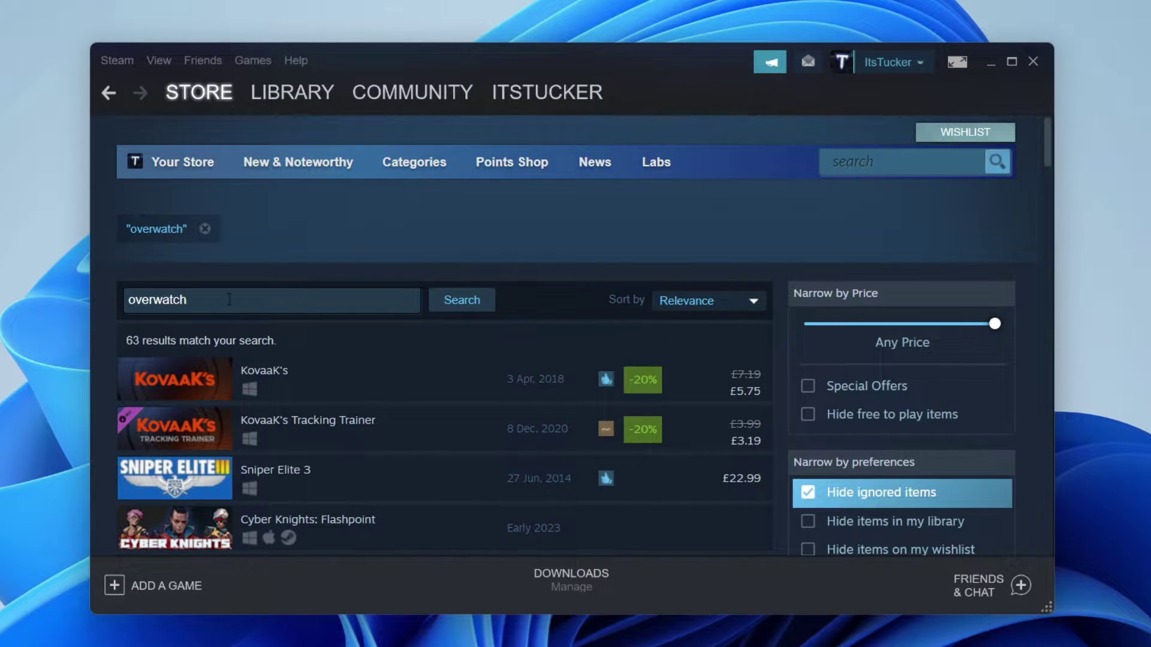
scroll(294, 367, "down", 3)
scroll(389, 414, "up", 3)
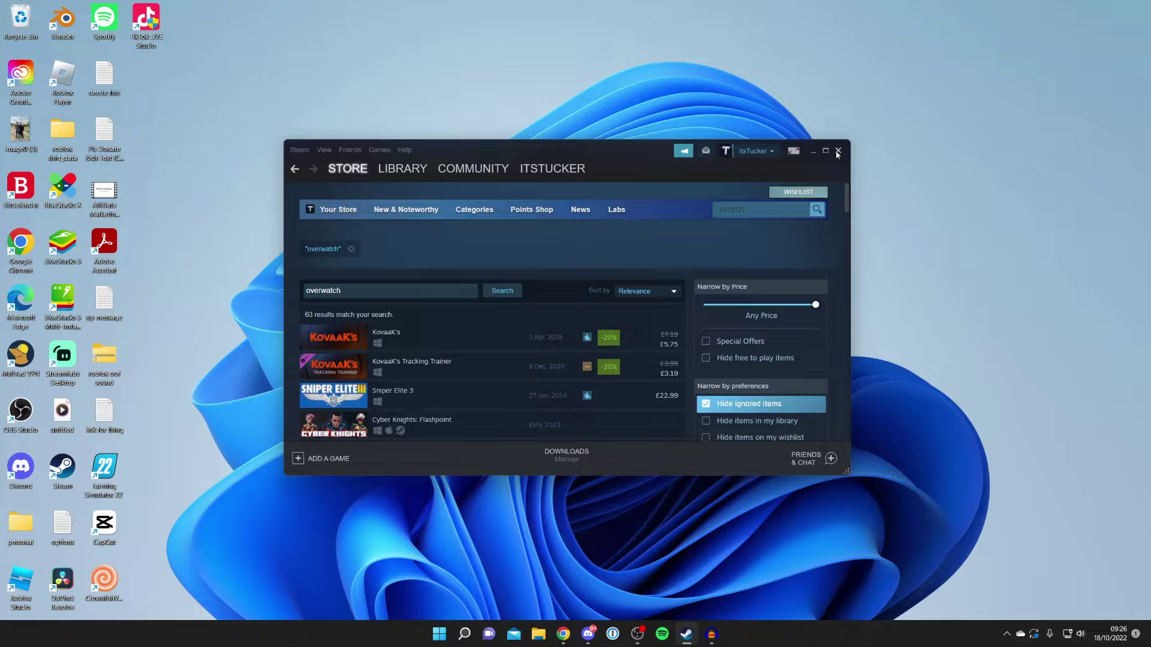
left_click(837, 152)
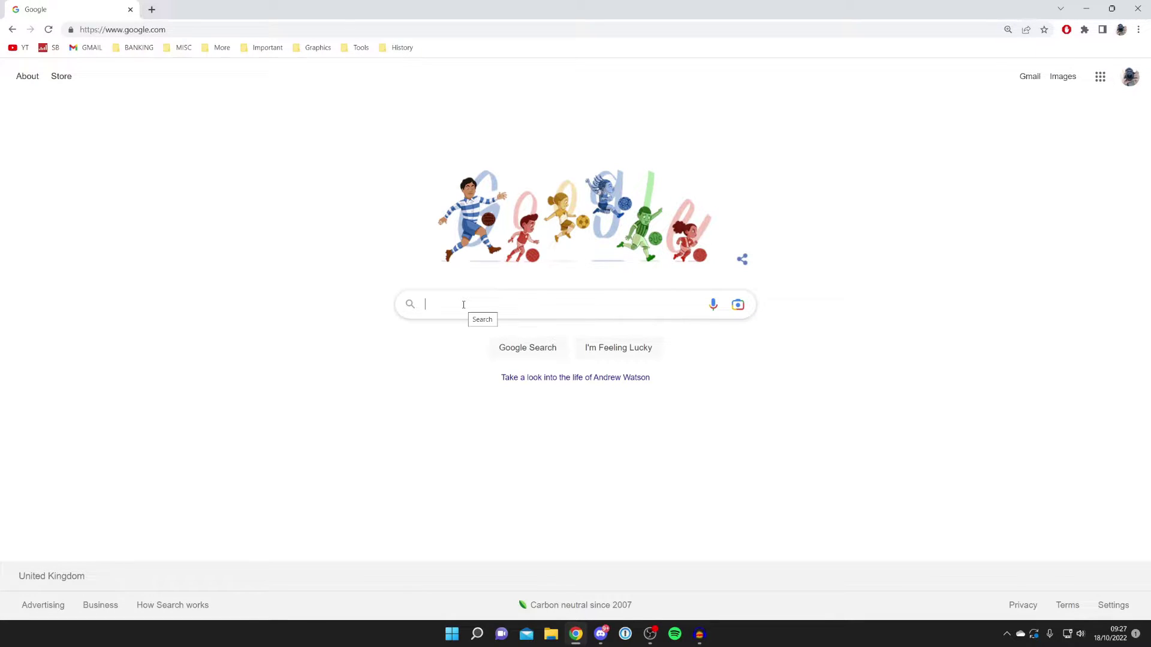
Step: Google 'battle.net' and open the Blizzard Entertainment Battle.net shop result
type("battle.net")
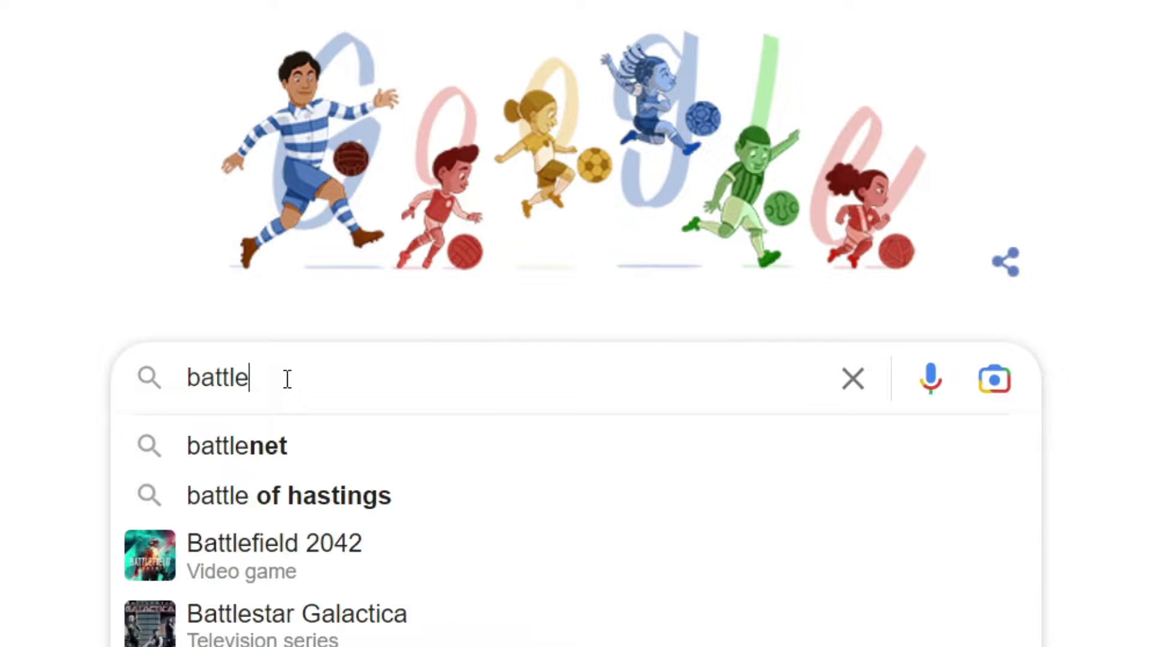
key("Return")
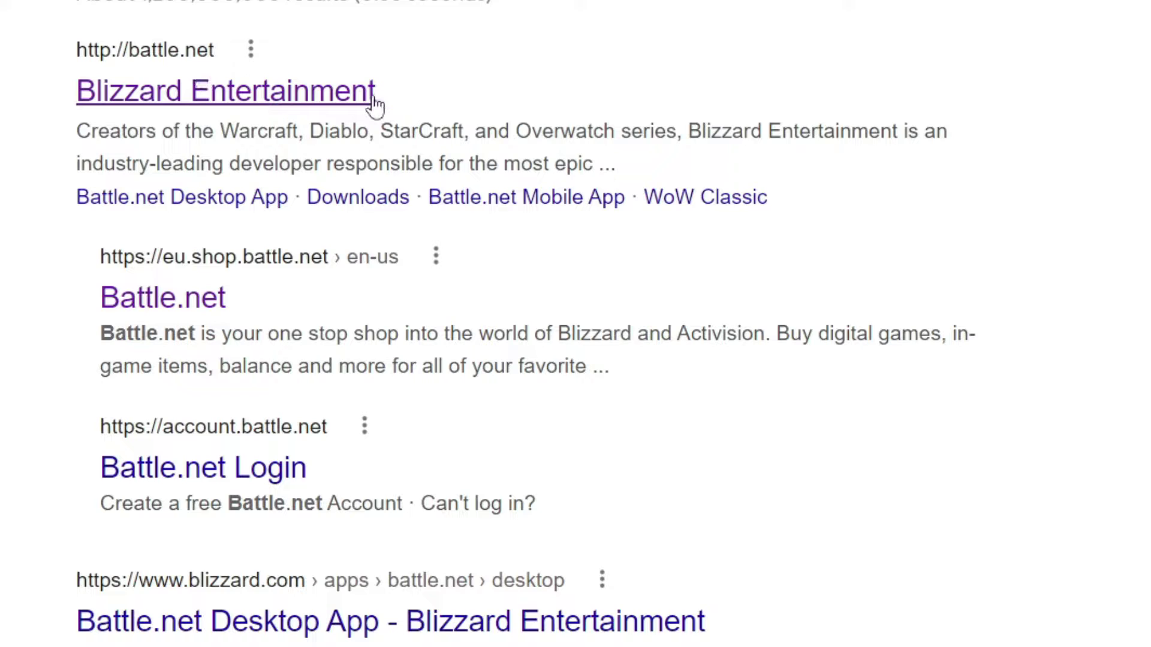
left_click(372, 96)
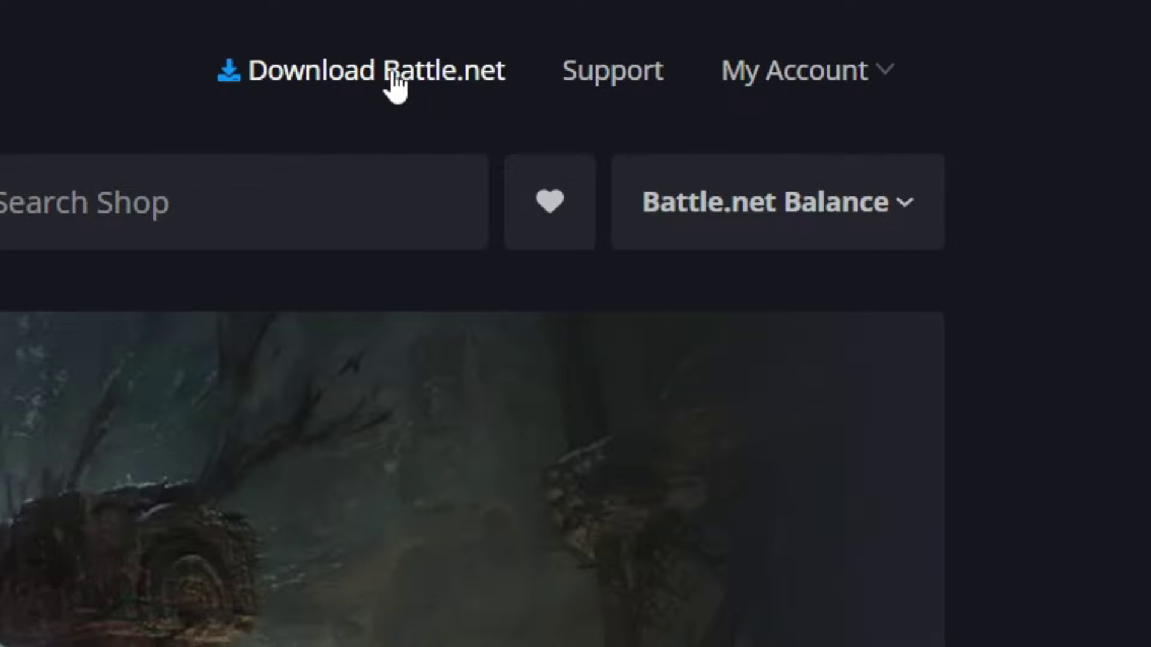
Step: Log in via My Account, then download Battle.net-Setup.exe from the shop page
left_click(822, 70)
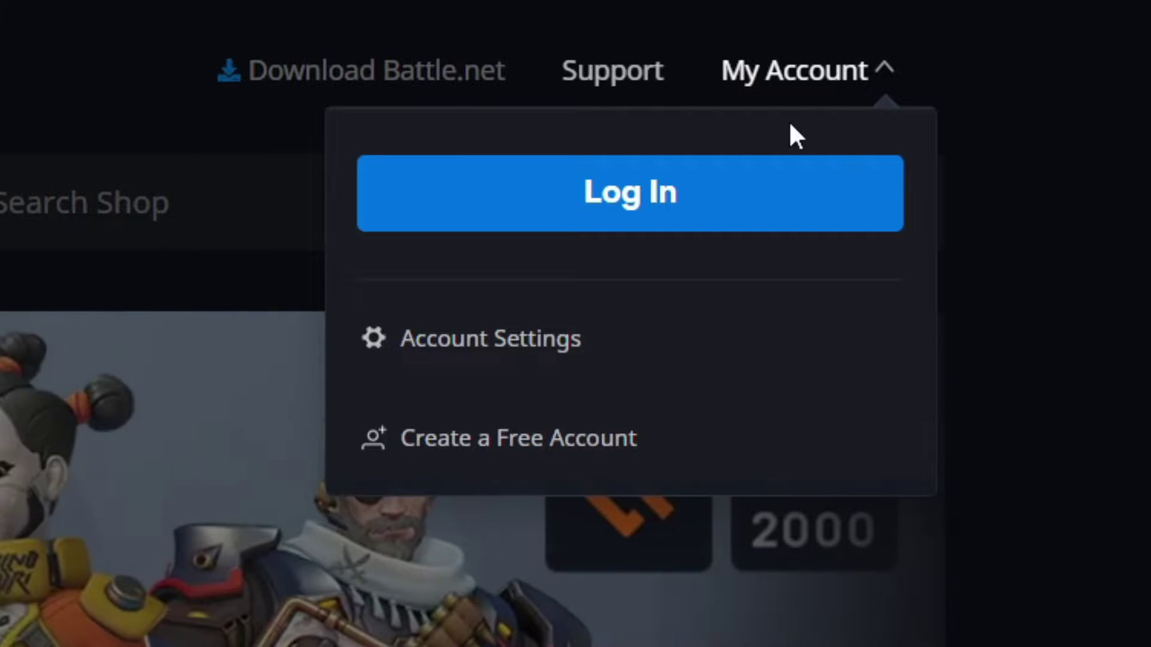
left_click(651, 215)
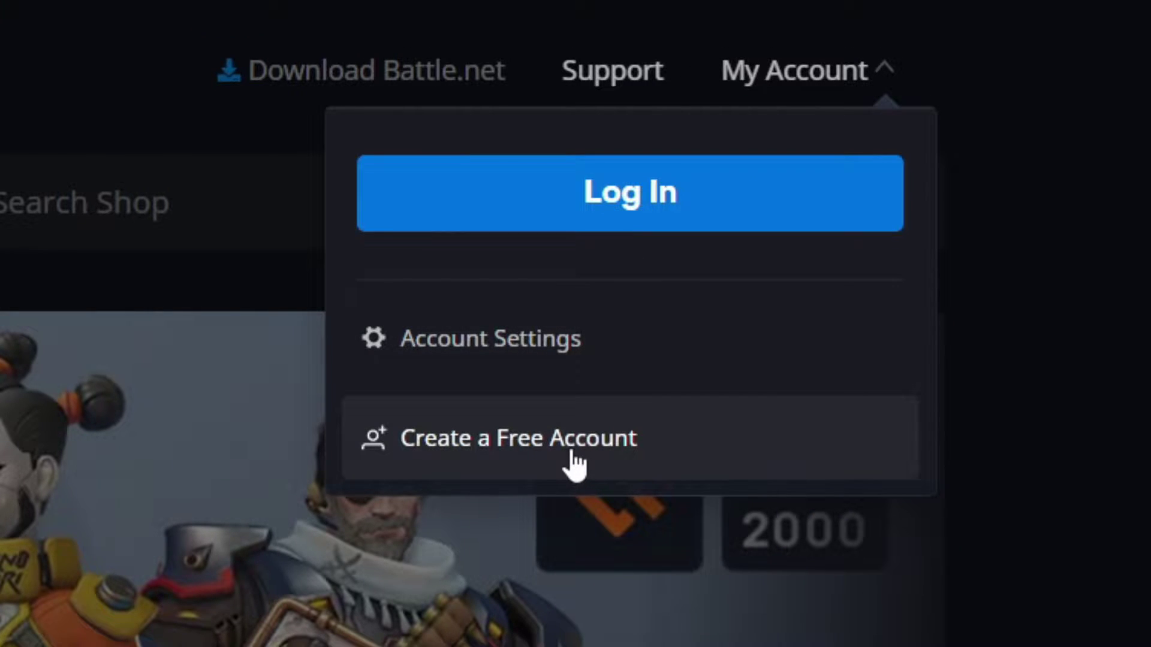
left_click(653, 183)
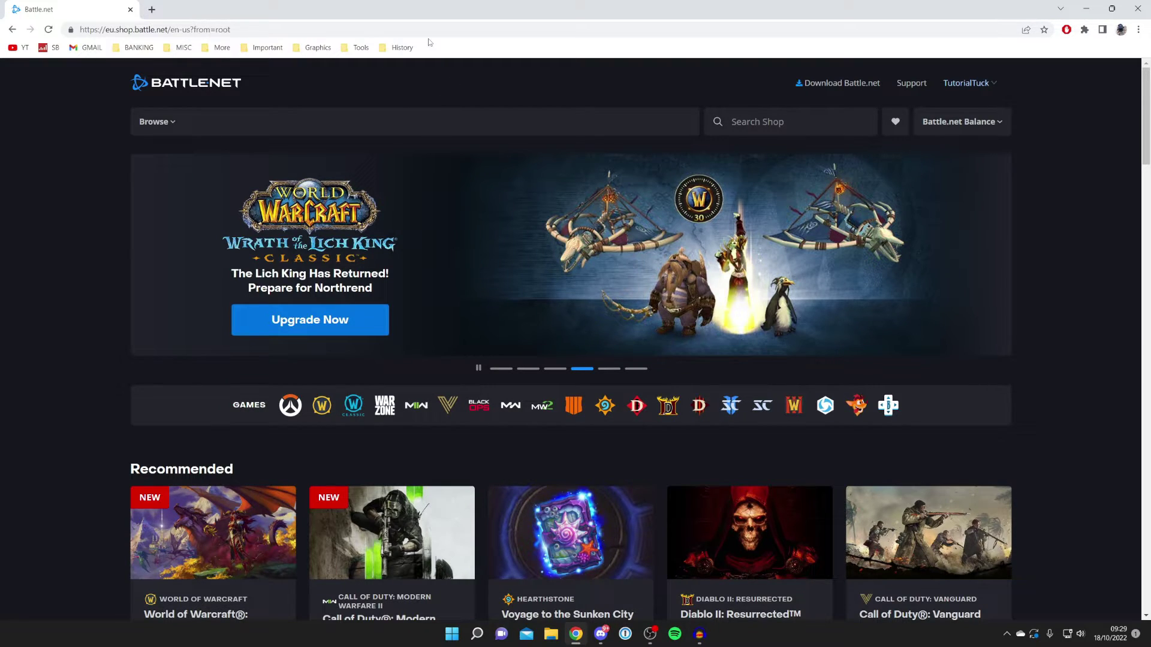
left_click(827, 88)
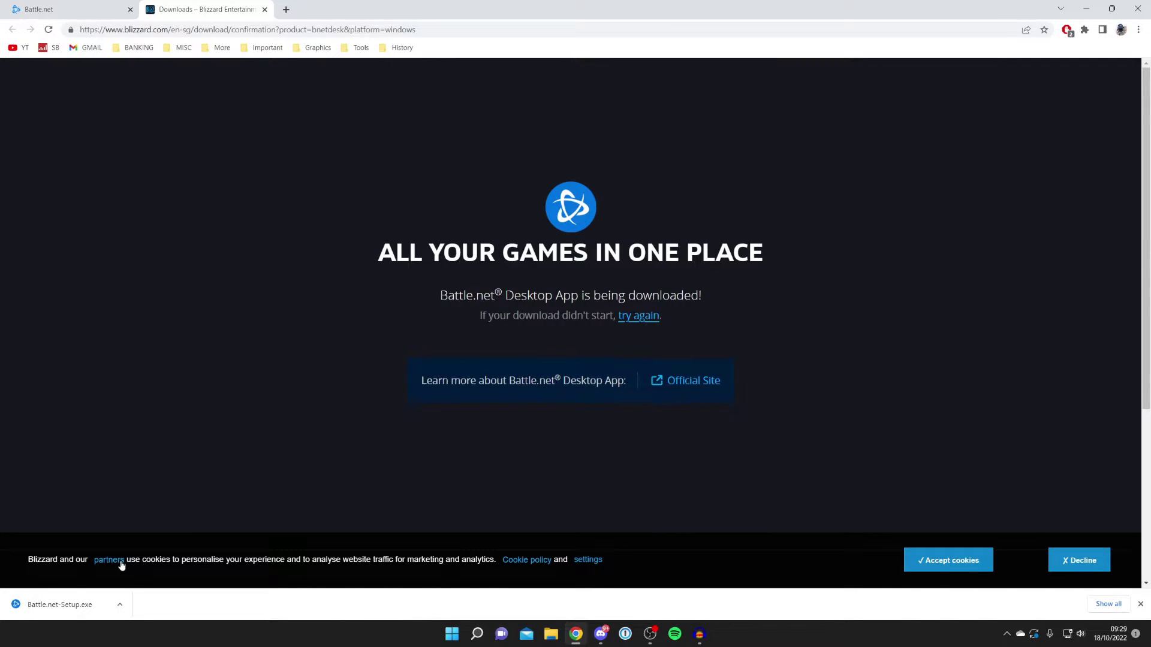
Step: Drag Battle.net-Setup.exe from Chrome's download bar onto the desktop and minimize Chrome
left_click(60, 604)
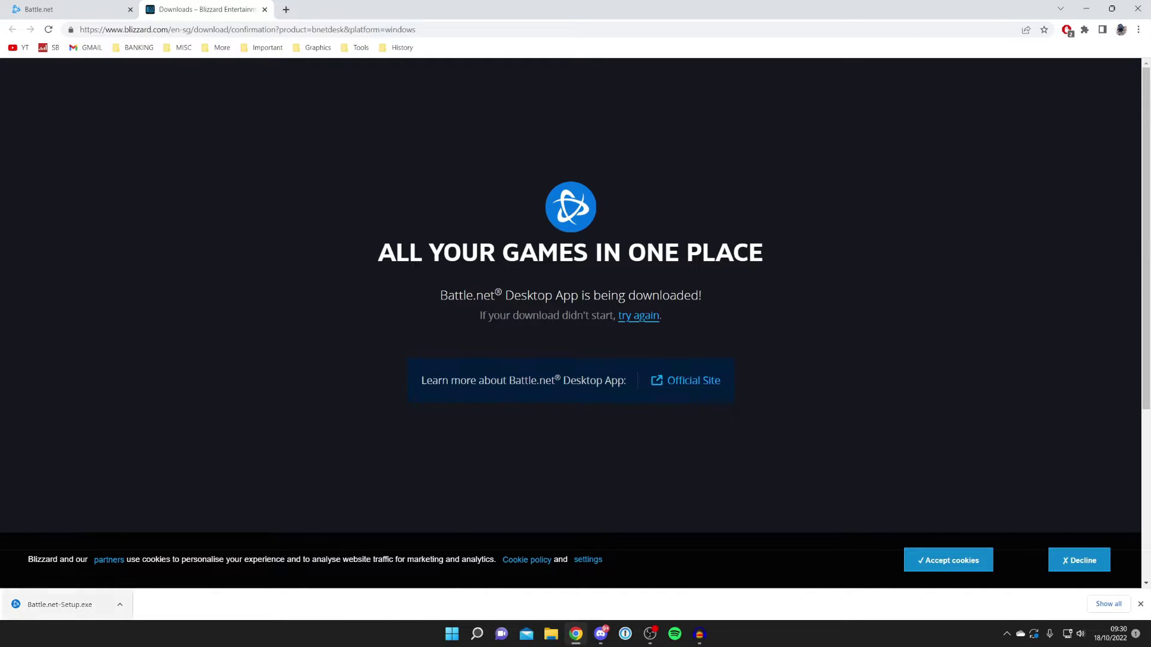
key("super+Down")
left_click_drag(368, 601, 229, 355)
left_click_drag(783, 61, 508, 65)
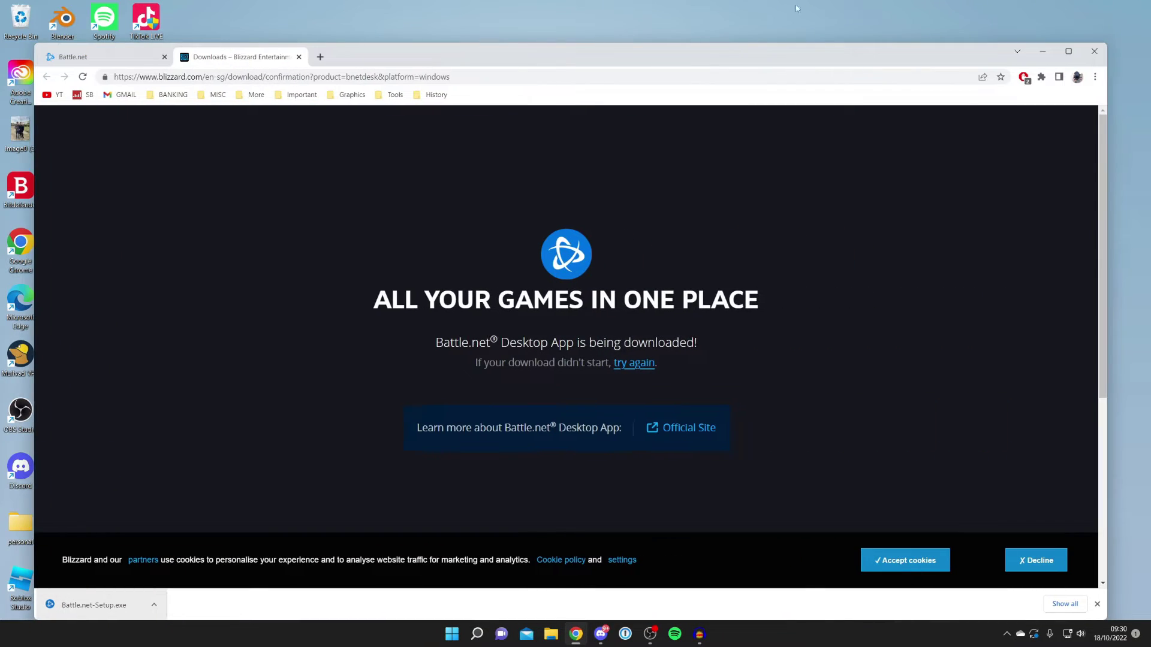
left_click(1094, 50)
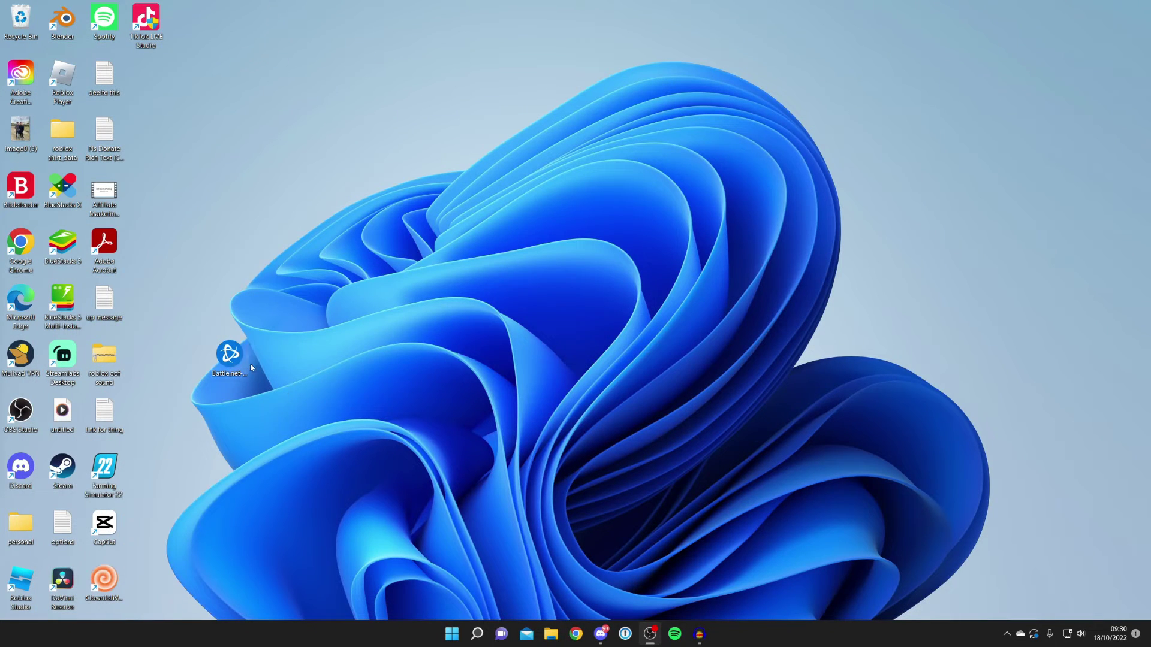
Step: Run Battle.net-Setup.exe and install Battle.net to the default location
double_click(231, 356)
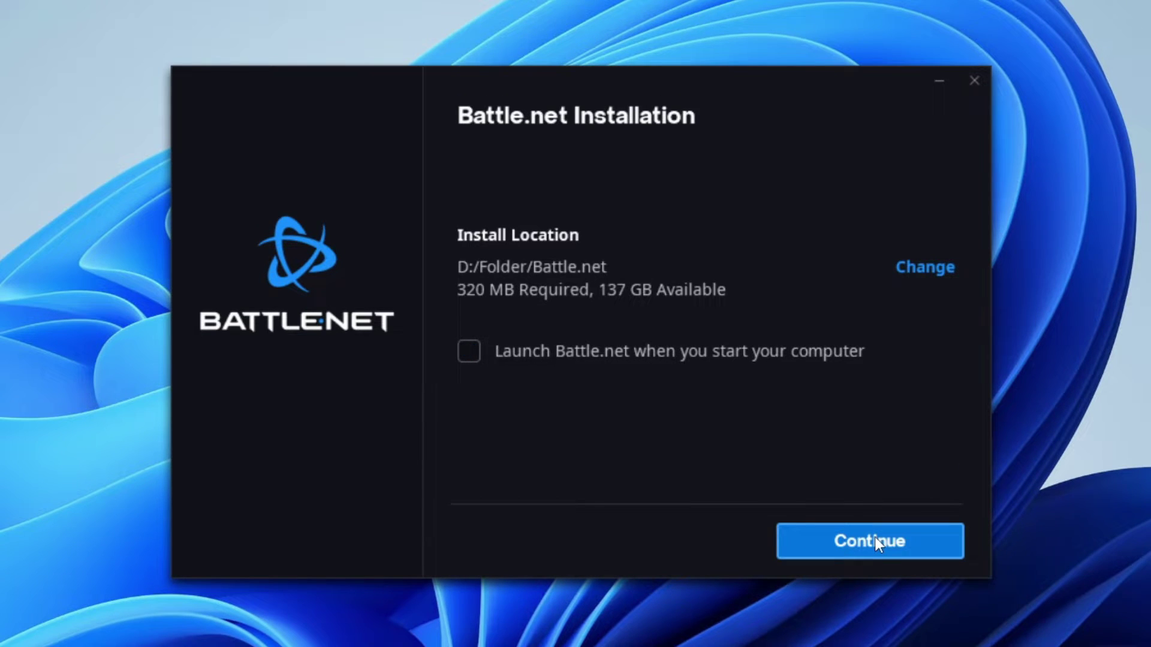
left_click(876, 537)
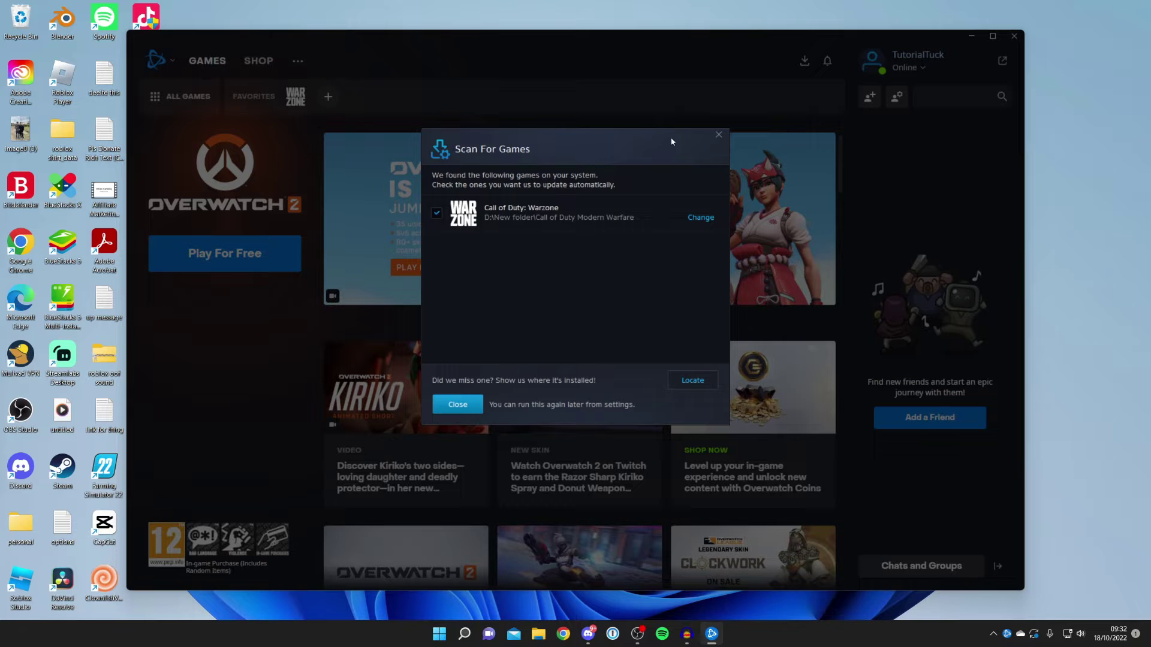
Step: Close the Scan For Games and Welcome to Battle.net dialogs
left_click(720, 136)
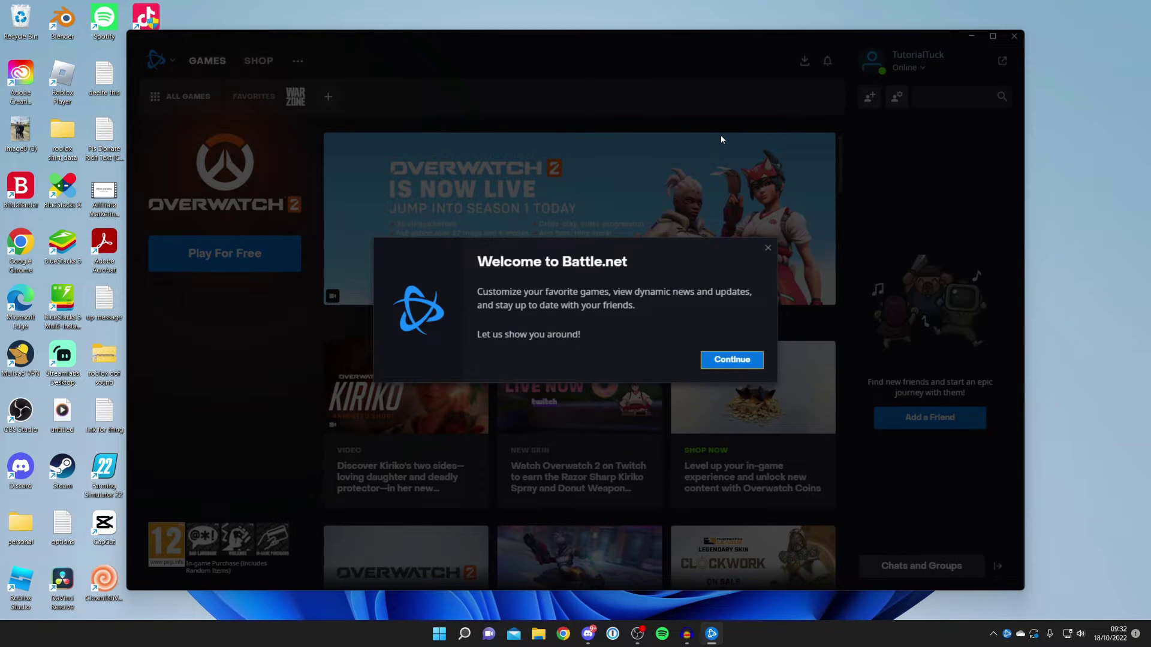
left_click(766, 251)
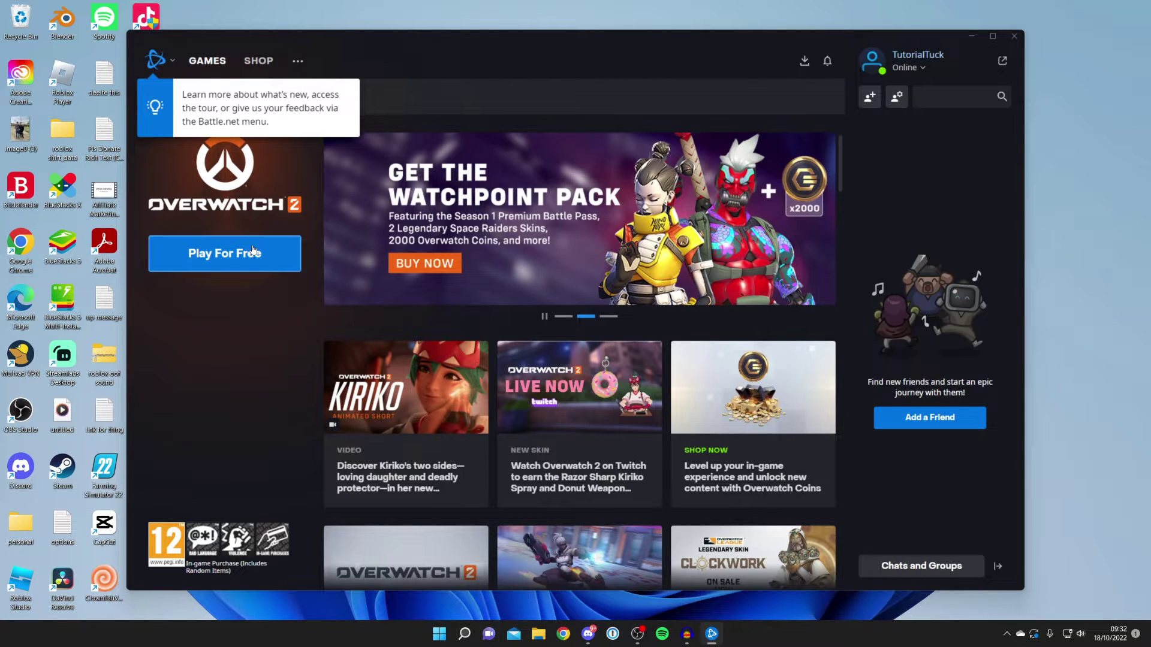
Step: Switch between the All Games library and the Overwatch 2 game page
left_click(207, 60)
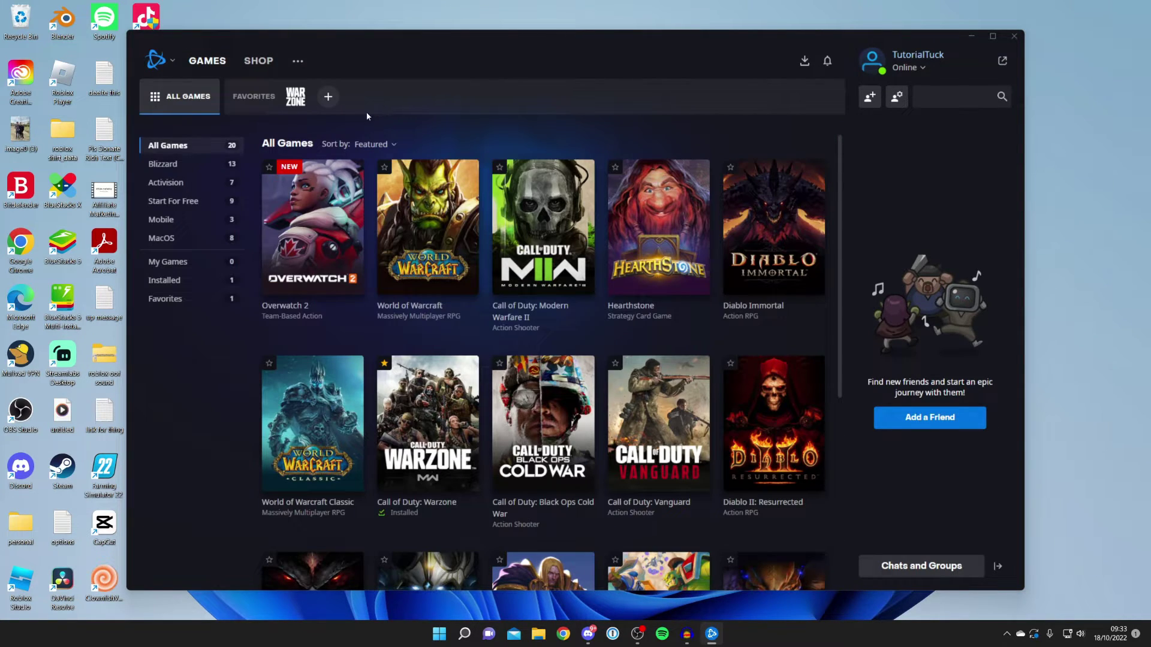
left_click(183, 102)
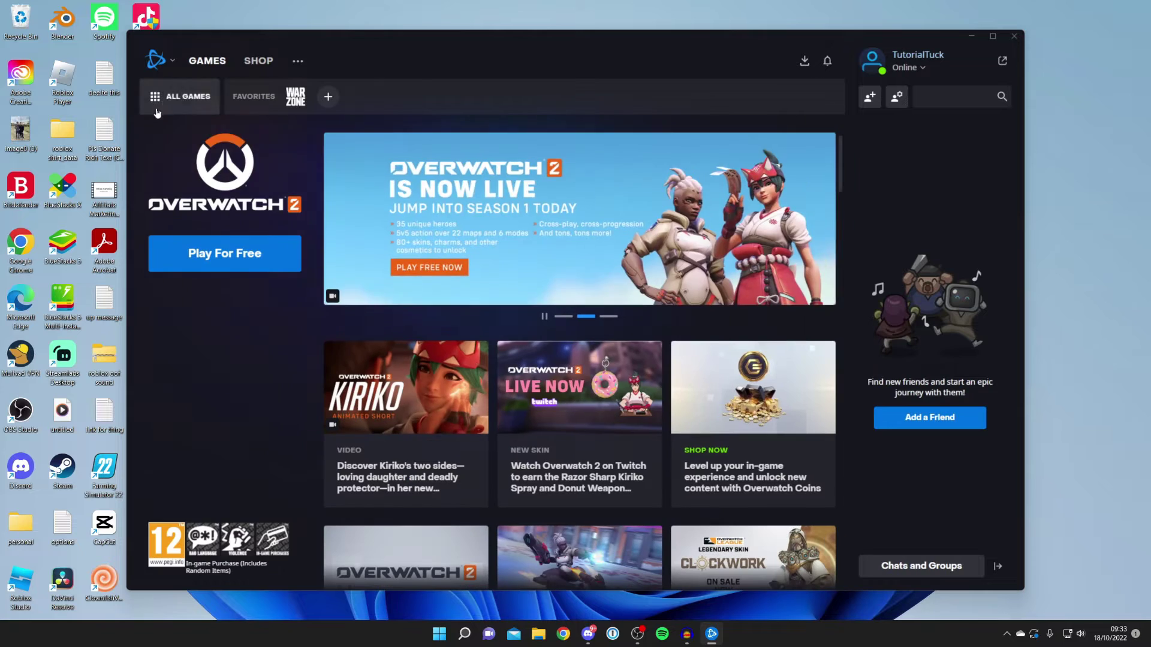
left_click(183, 102)
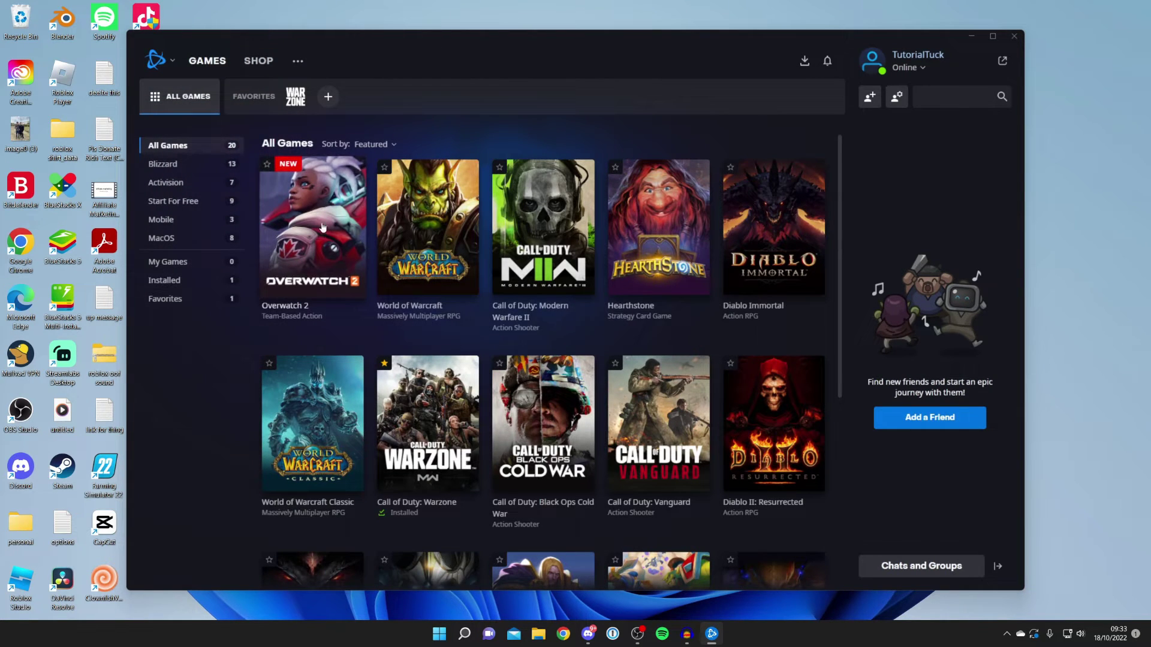
Step: Search the shop for 'overwatch' and choose Play For Free on Overwatch® 2
left_click(259, 62)
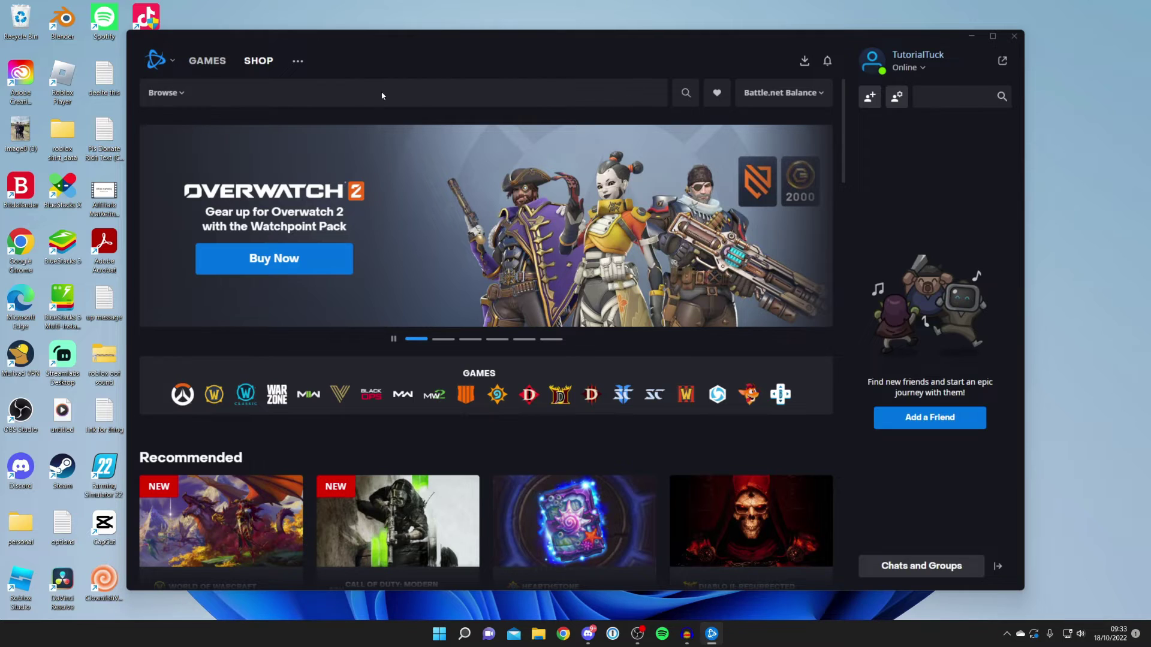
left_click(685, 94)
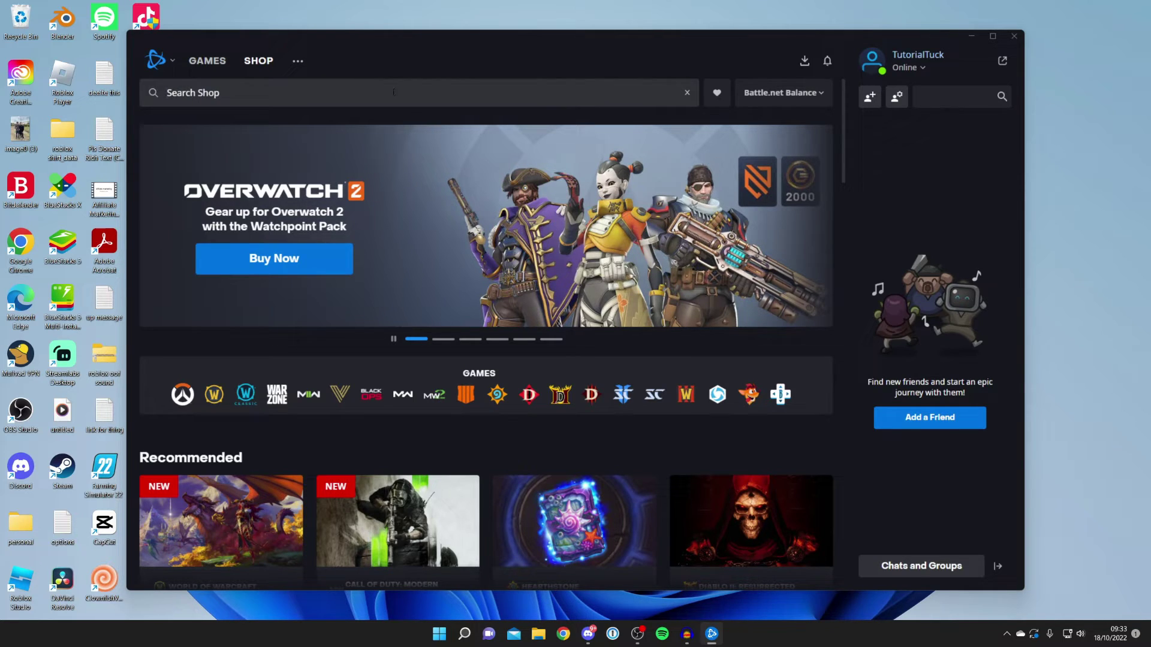
type("overwatch")
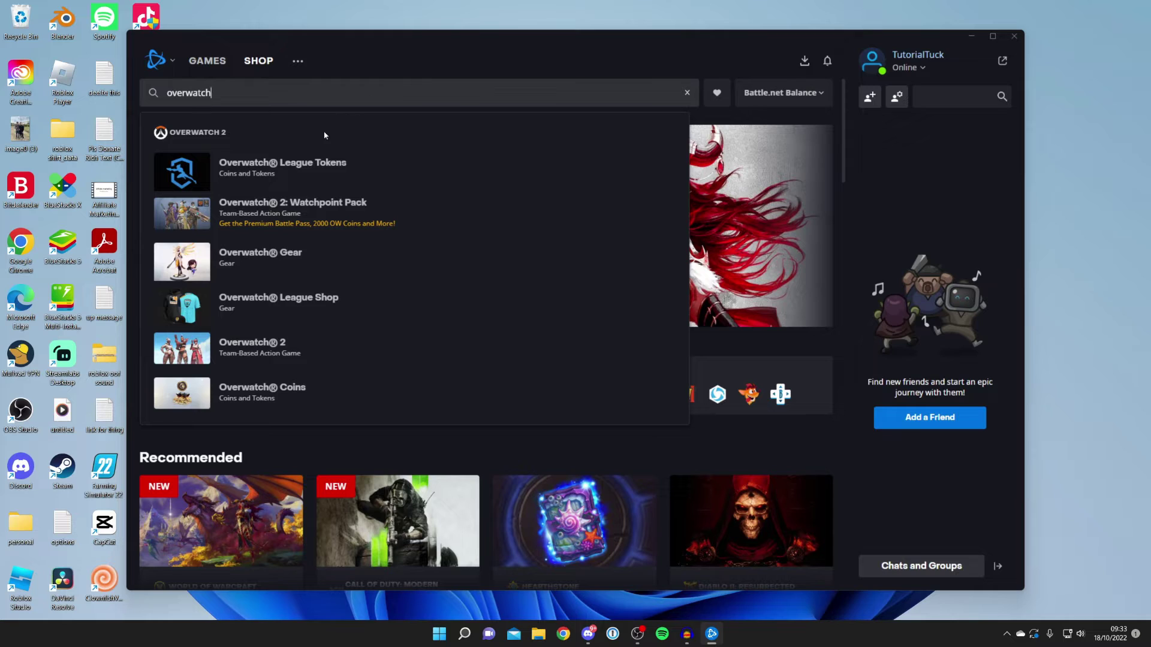
left_click(268, 342)
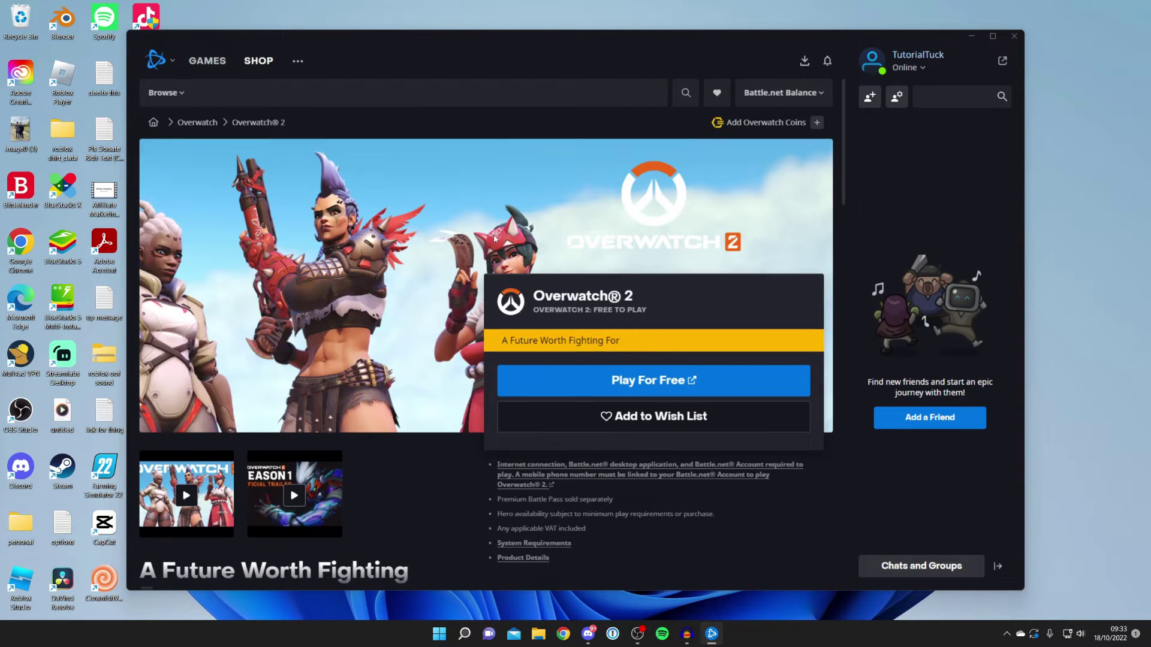
left_click(652, 378)
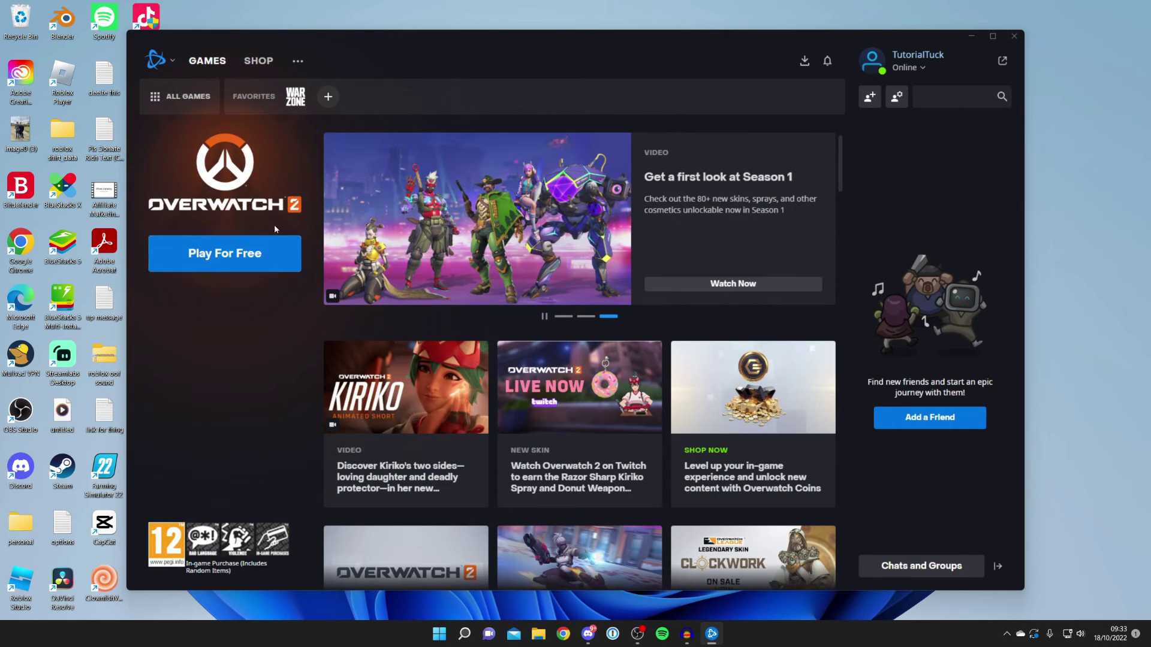
Step: Install Overwatch 2 to C:\Program Files (x86)\Overwatch\, briefly viewing the gear options
left_click(267, 249)
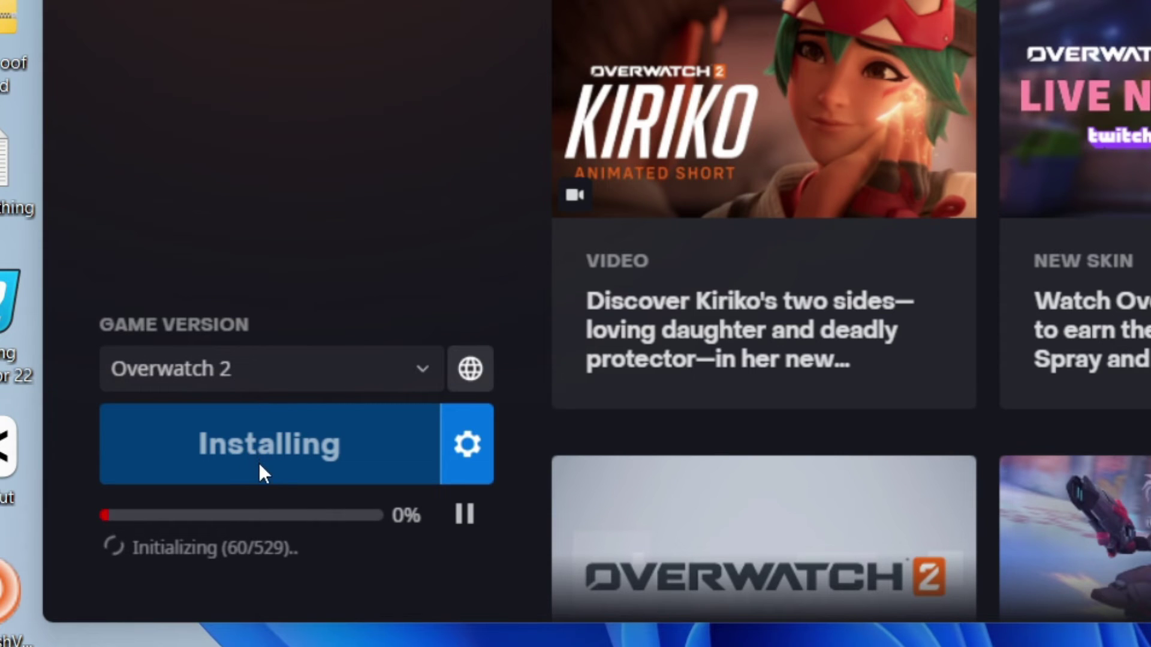
left_click(463, 447)
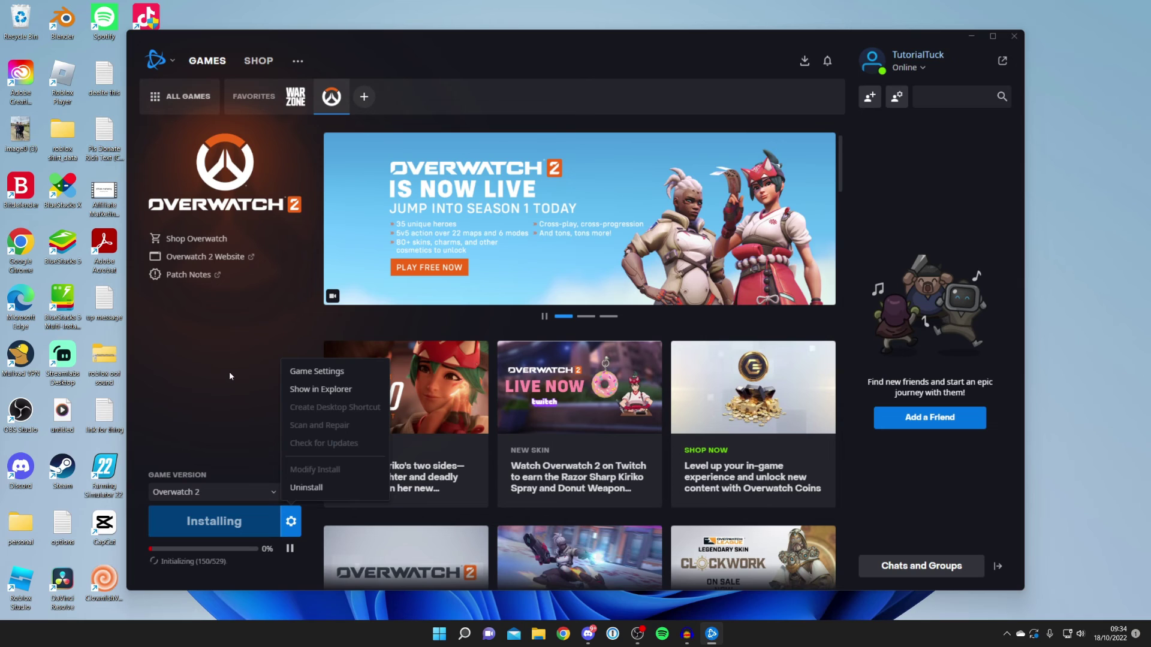
left_click(309, 68)
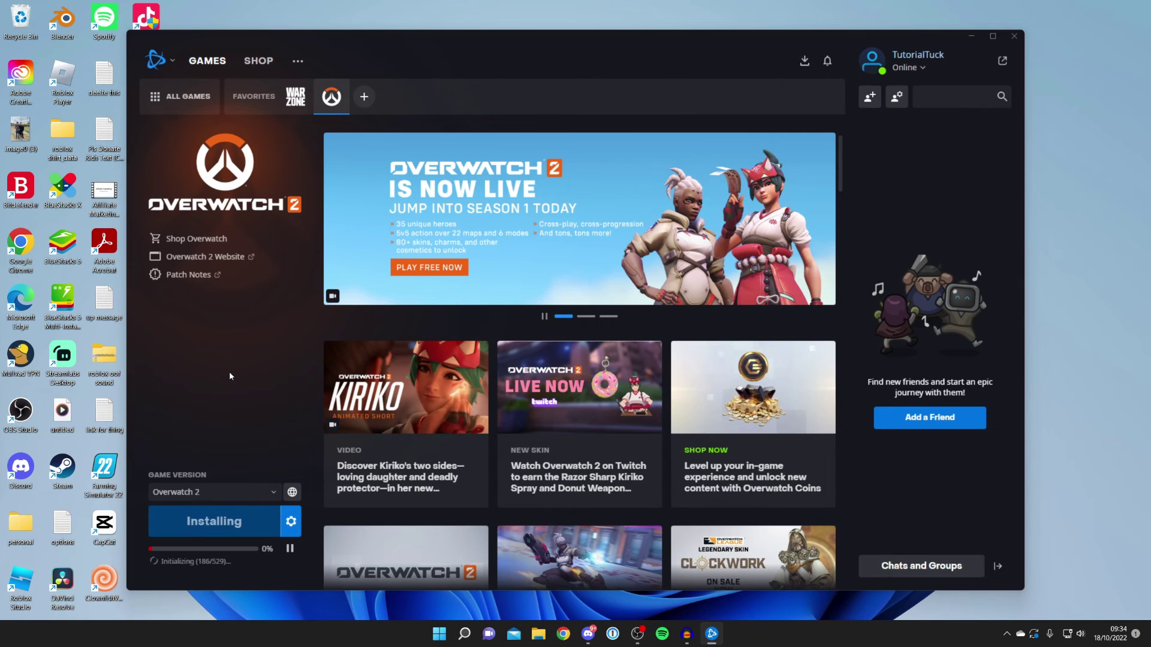